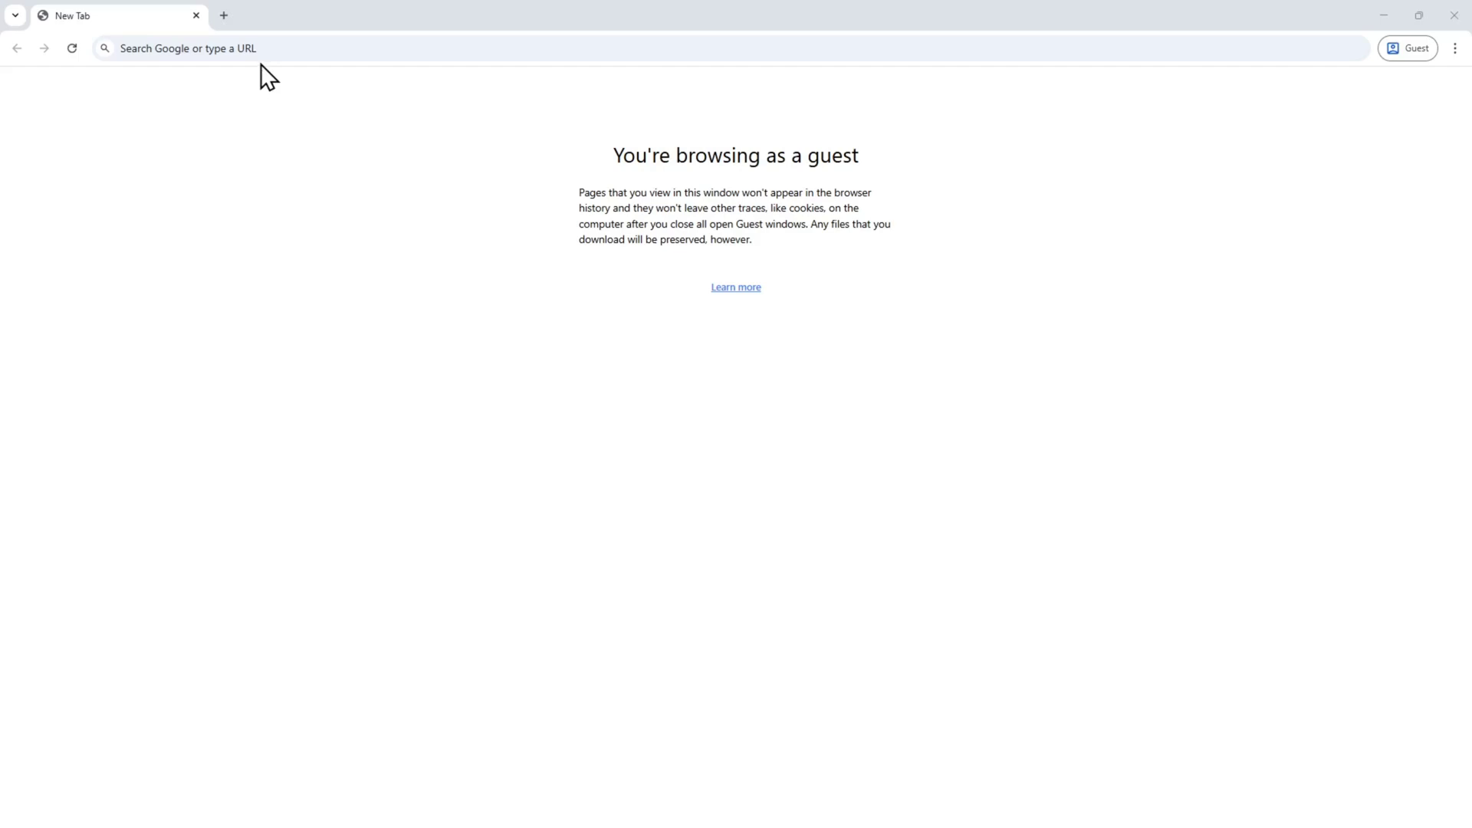
Load login.microsoftonline.com from the Chrome address bar.
{"action": "left_click", "coordinate": [269, 51]}
{"action": "type", "text": "logi"}
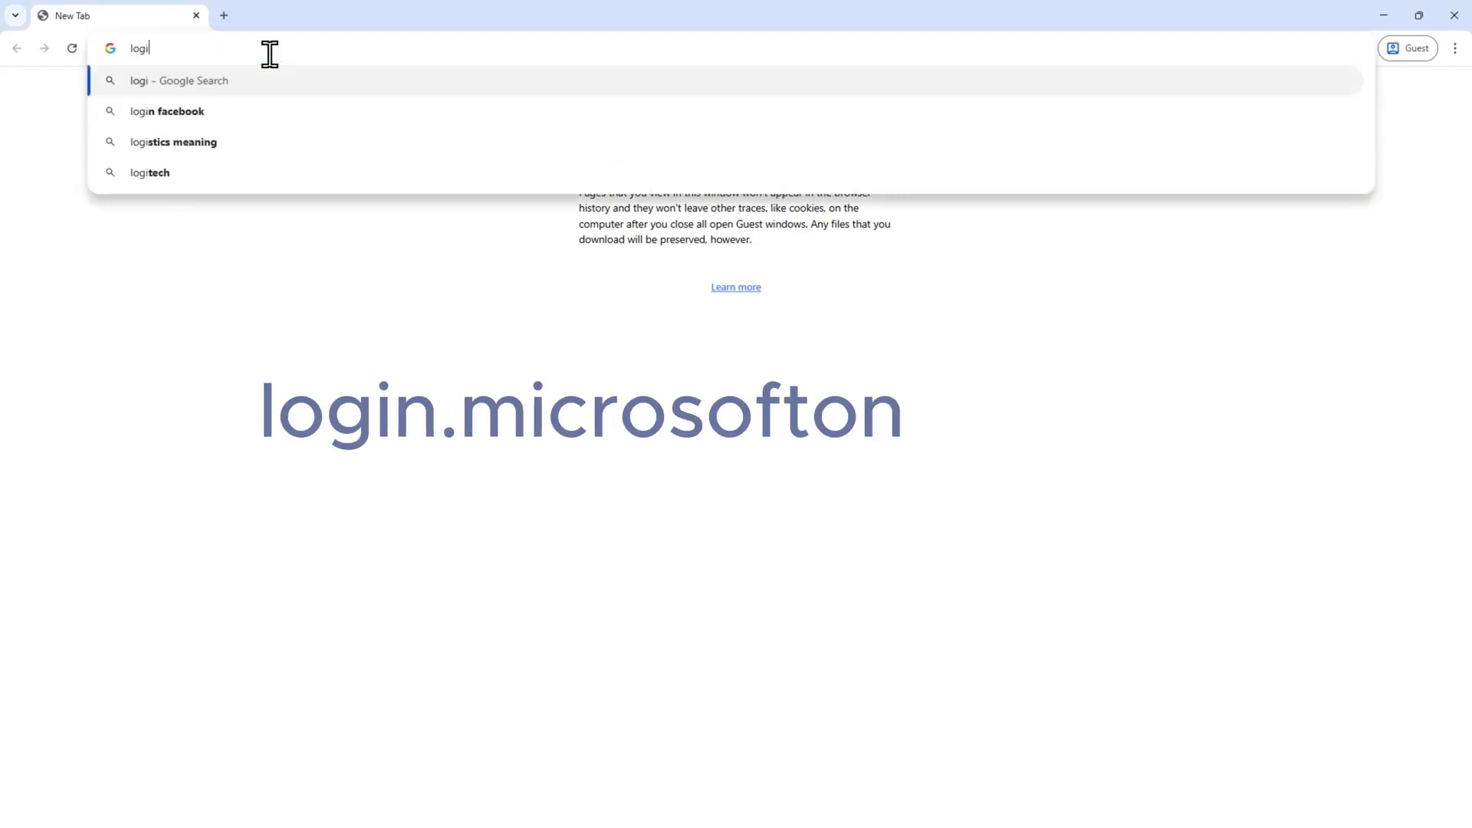
{"action": "type", "text": "n.micro"}
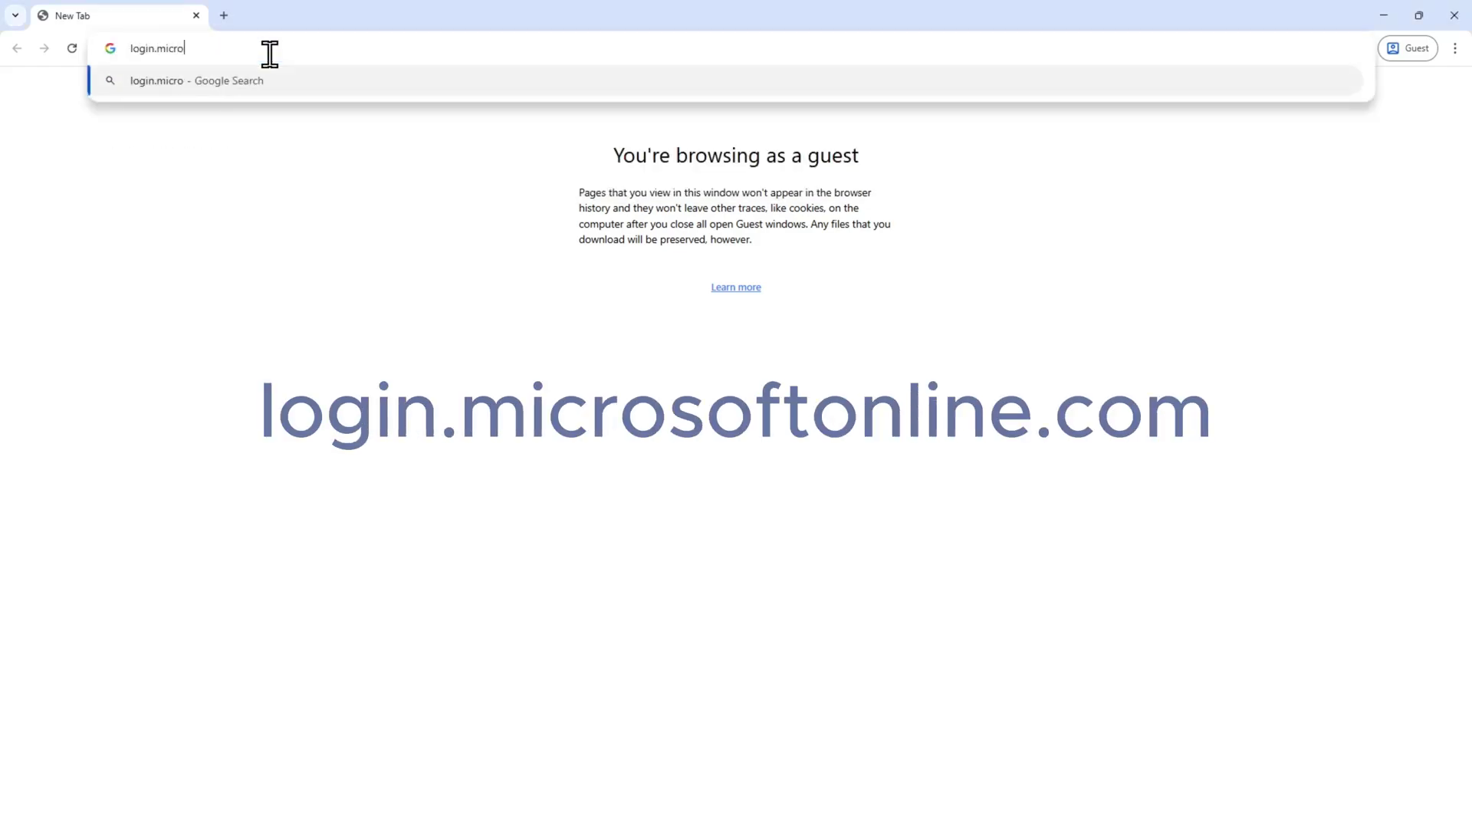
{"action": "type", "text": "soft"}
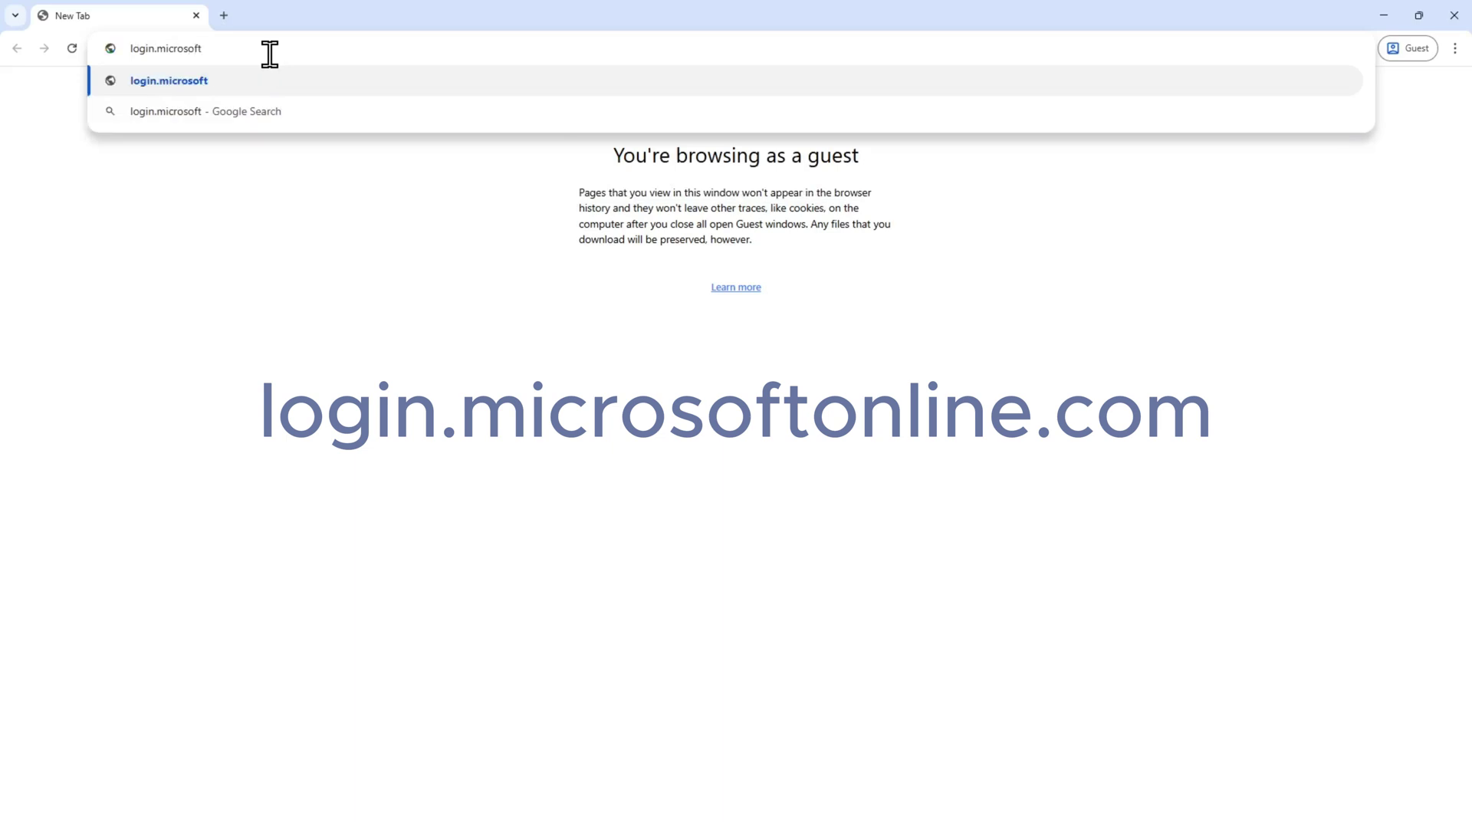
{"action": "type", "text": "online.c"}
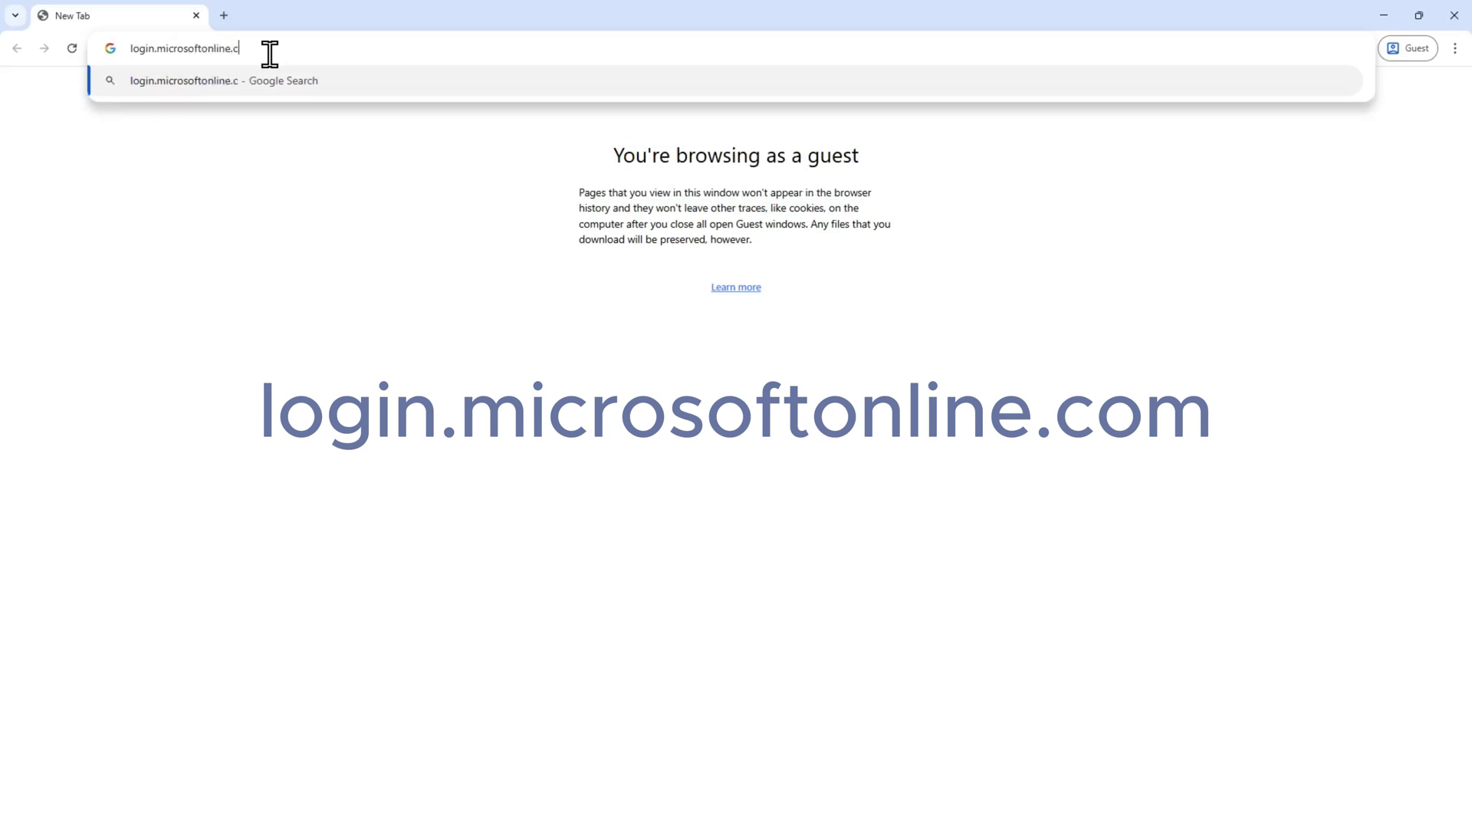
{"action": "type", "text": "om"}
{"action": "key", "text": "Return"}
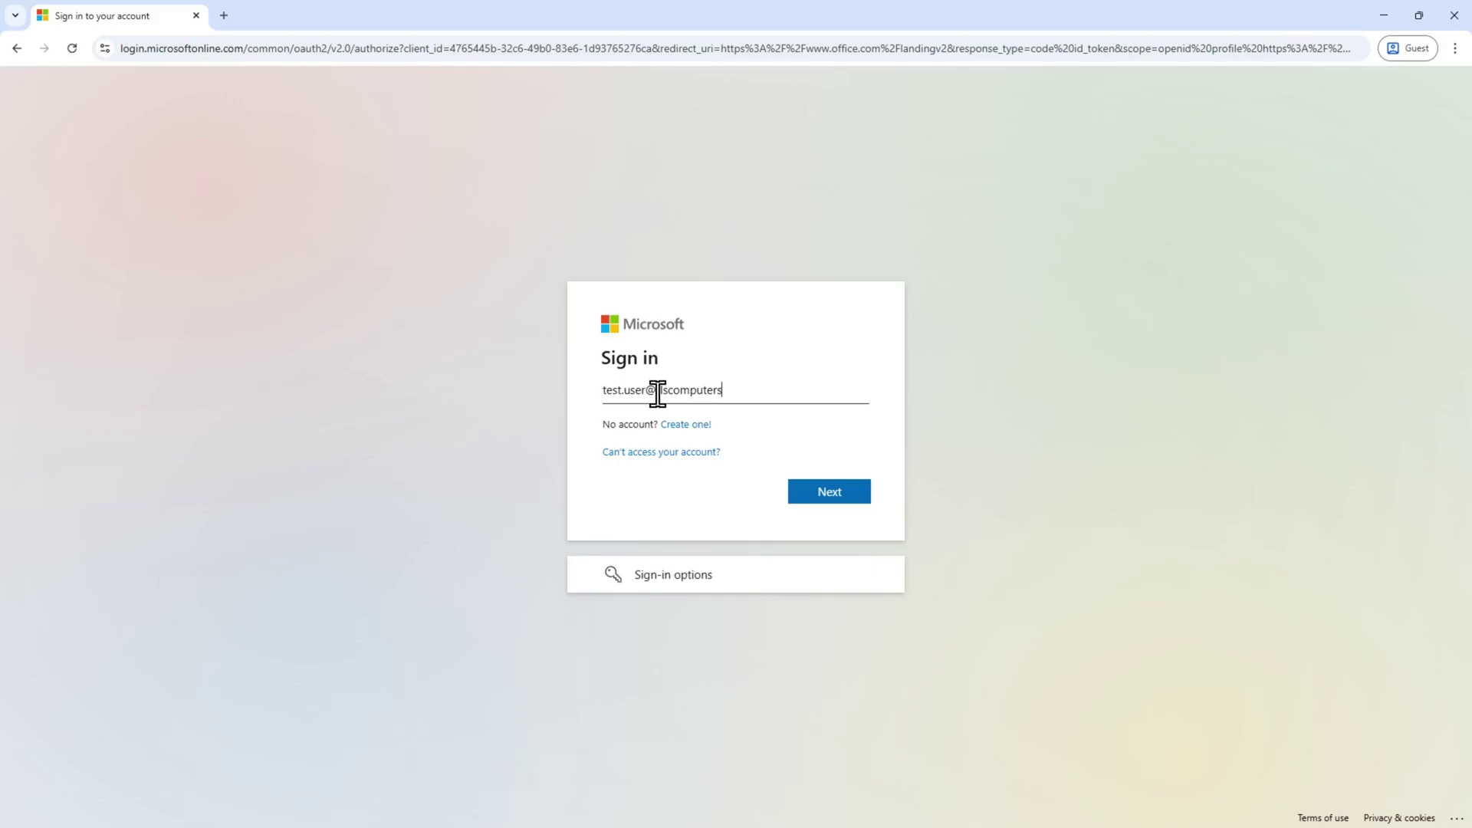
Submit the work account's email address and password to sign in.
{"action": "type", "text": "k"}
{"action": "key", "text": "Return"}
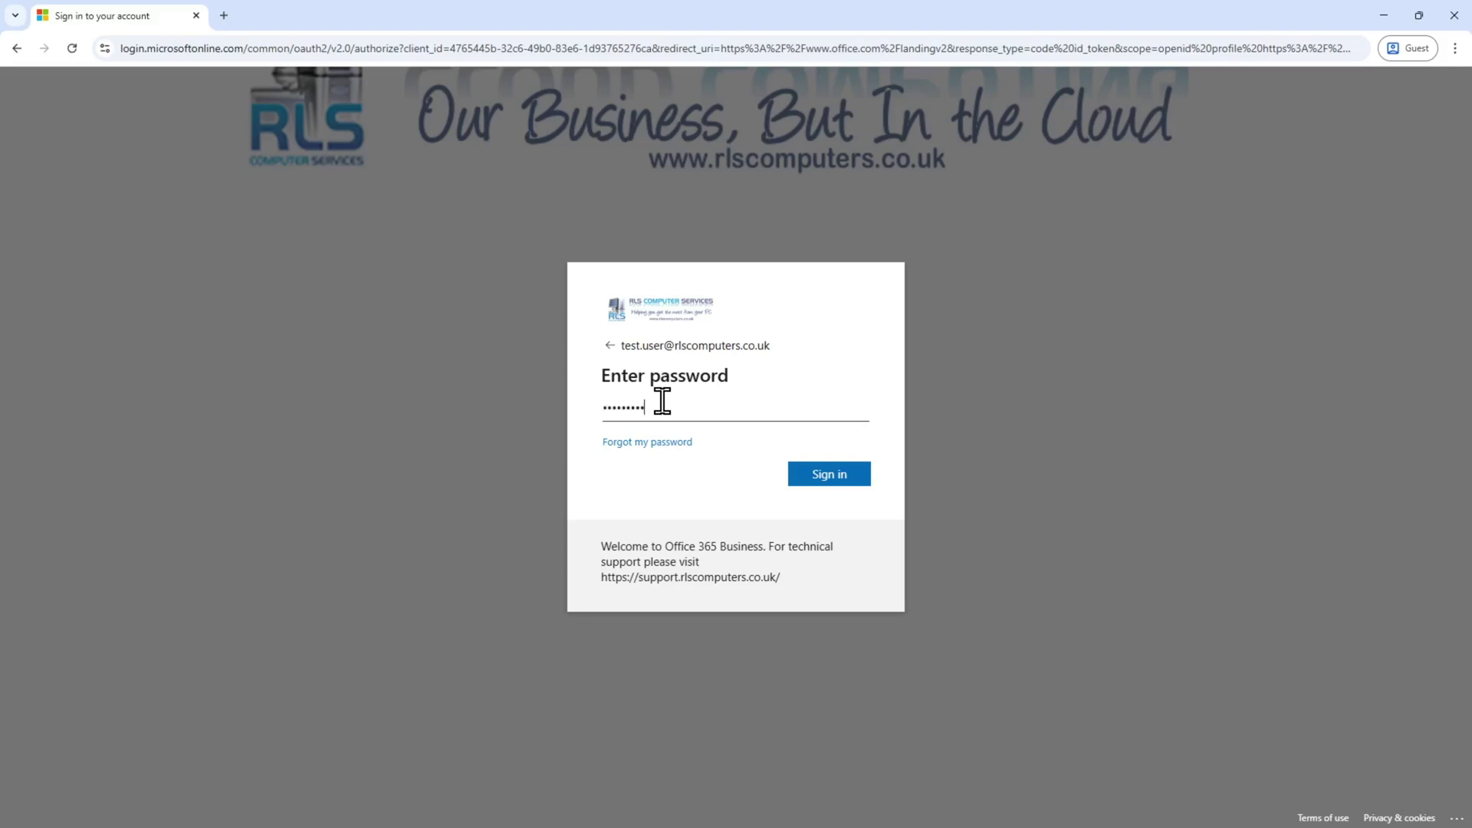
{"action": "key", "text": "Return"}
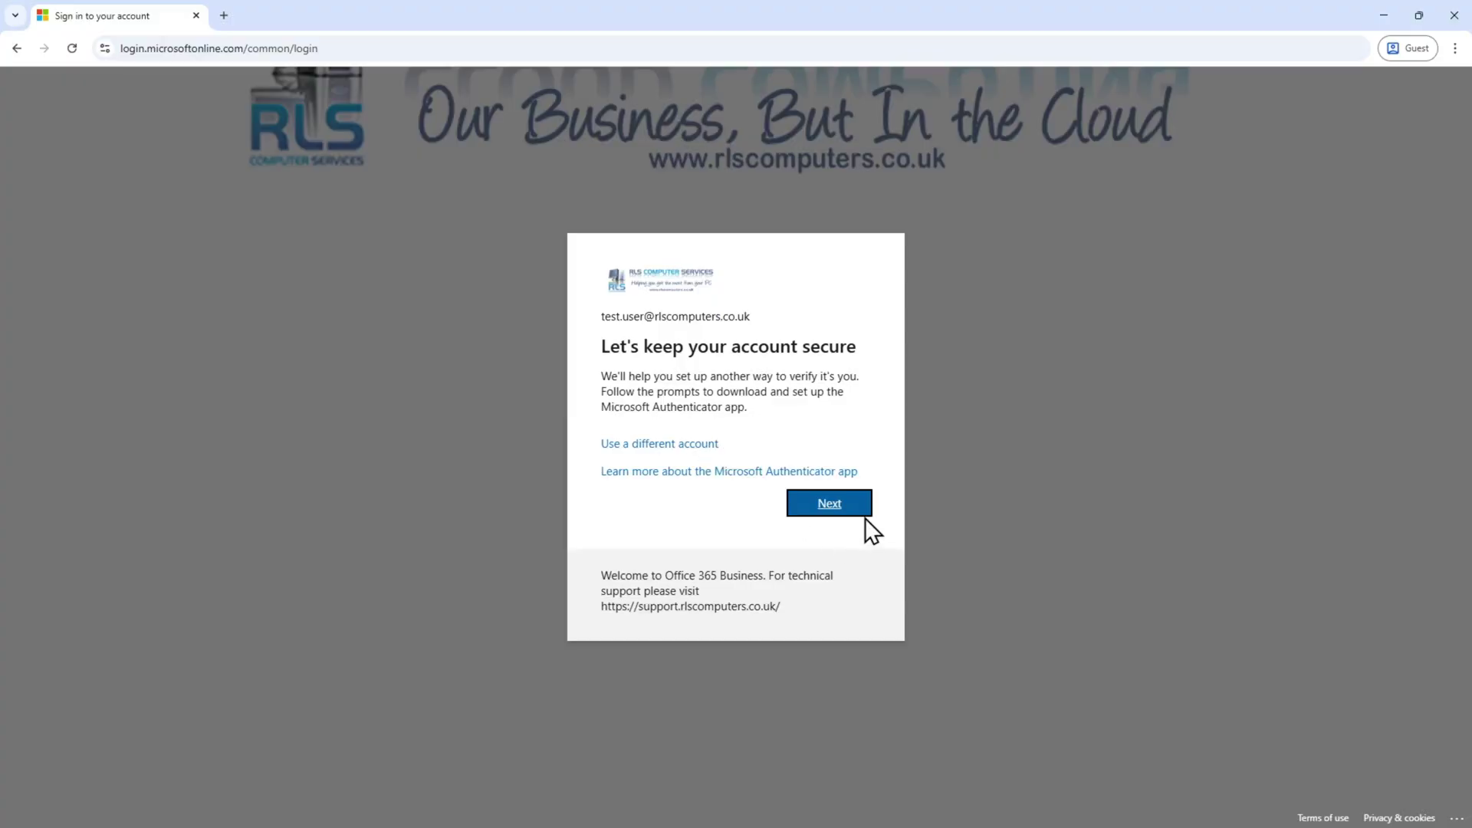
Continue past 'Let's keep your account secure' to the Authenticator install step.
{"action": "left_click", "coordinate": [857, 514]}
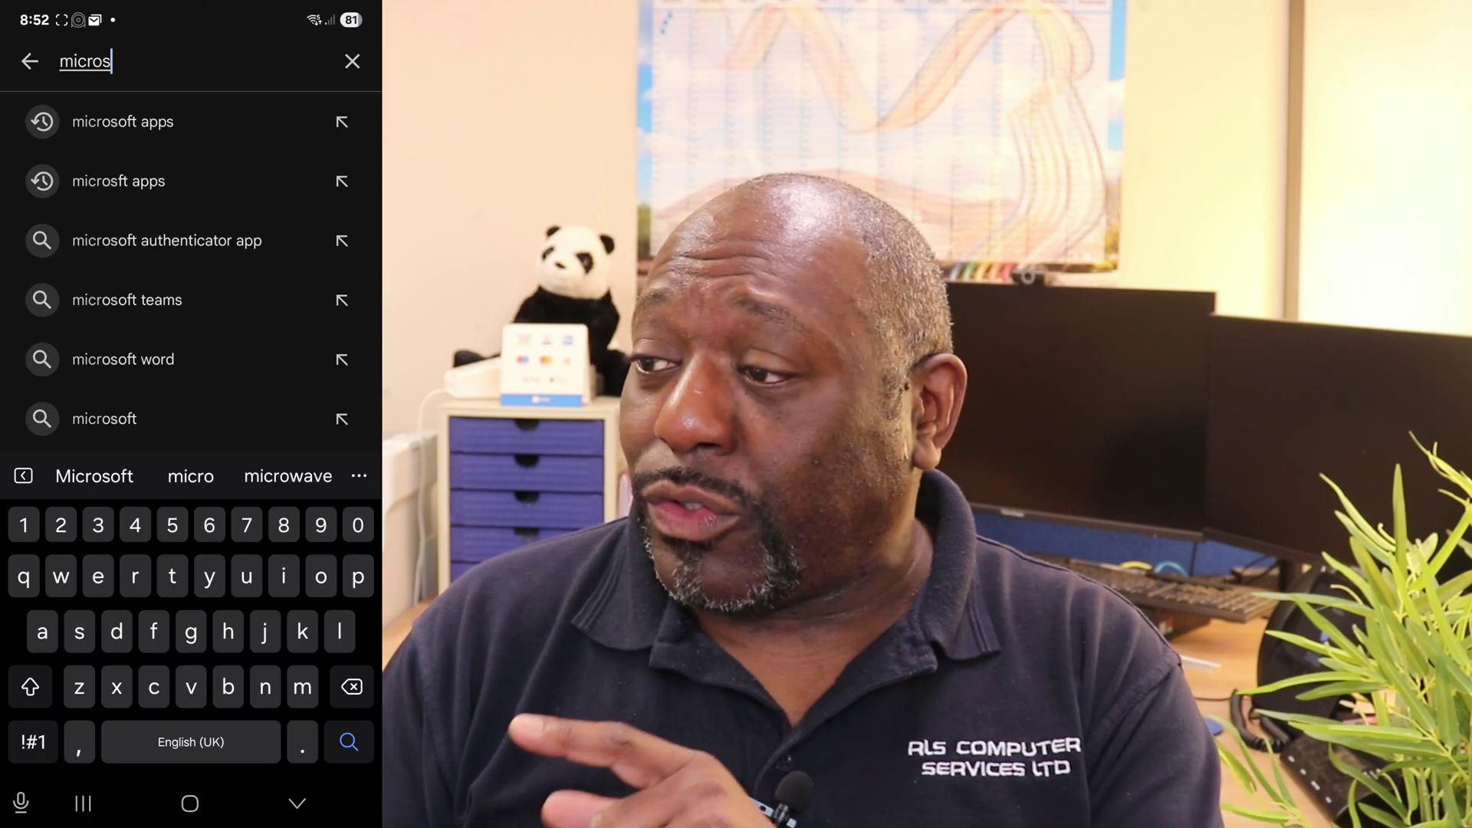
Open the installed Microsoft Authenticator app from Play Store, then advance to the QR code step.
{"action": "left_click", "coordinate": [230, 240]}
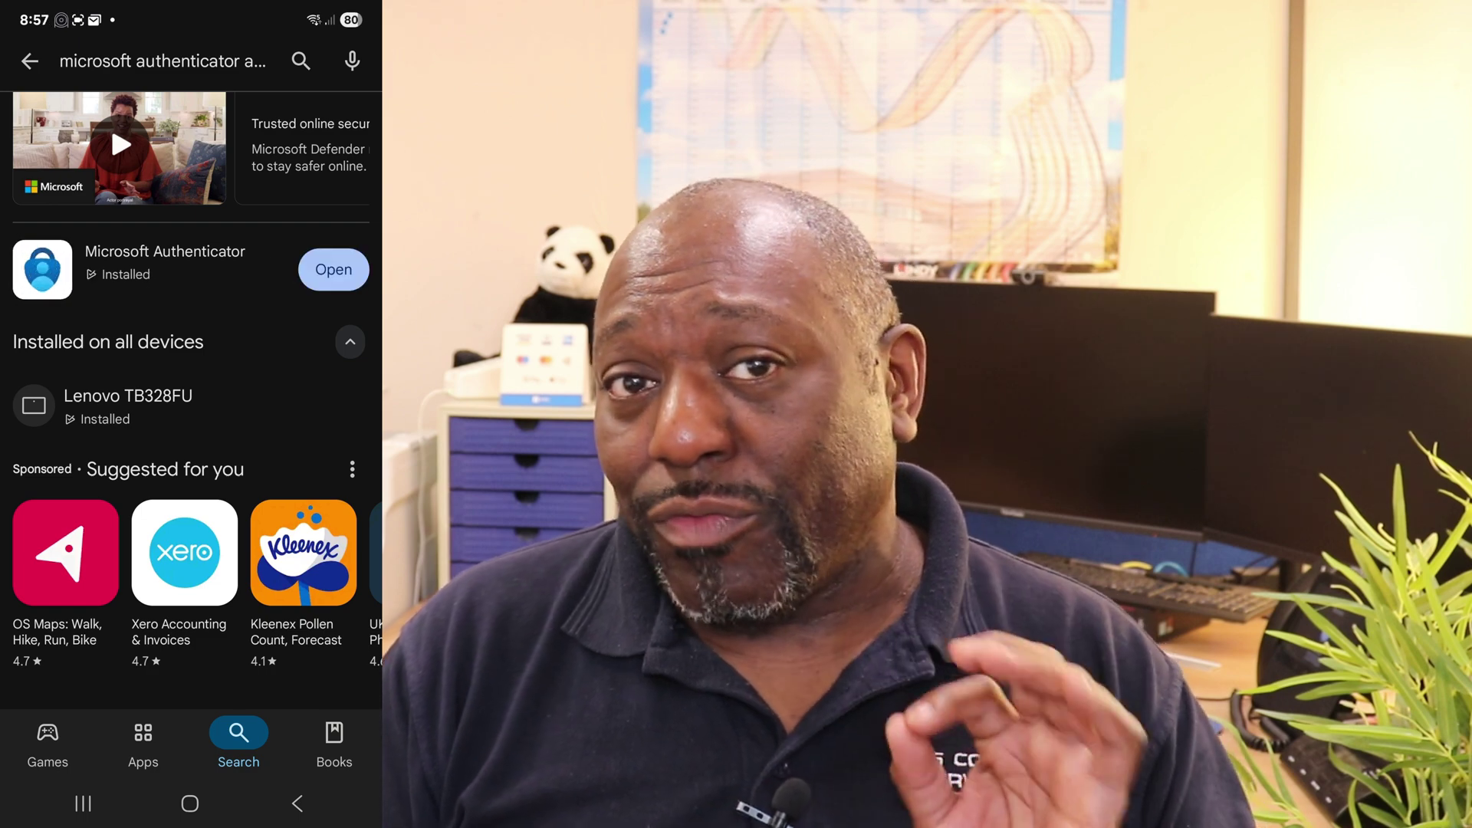
{"action": "left_click", "coordinate": [334, 269]}
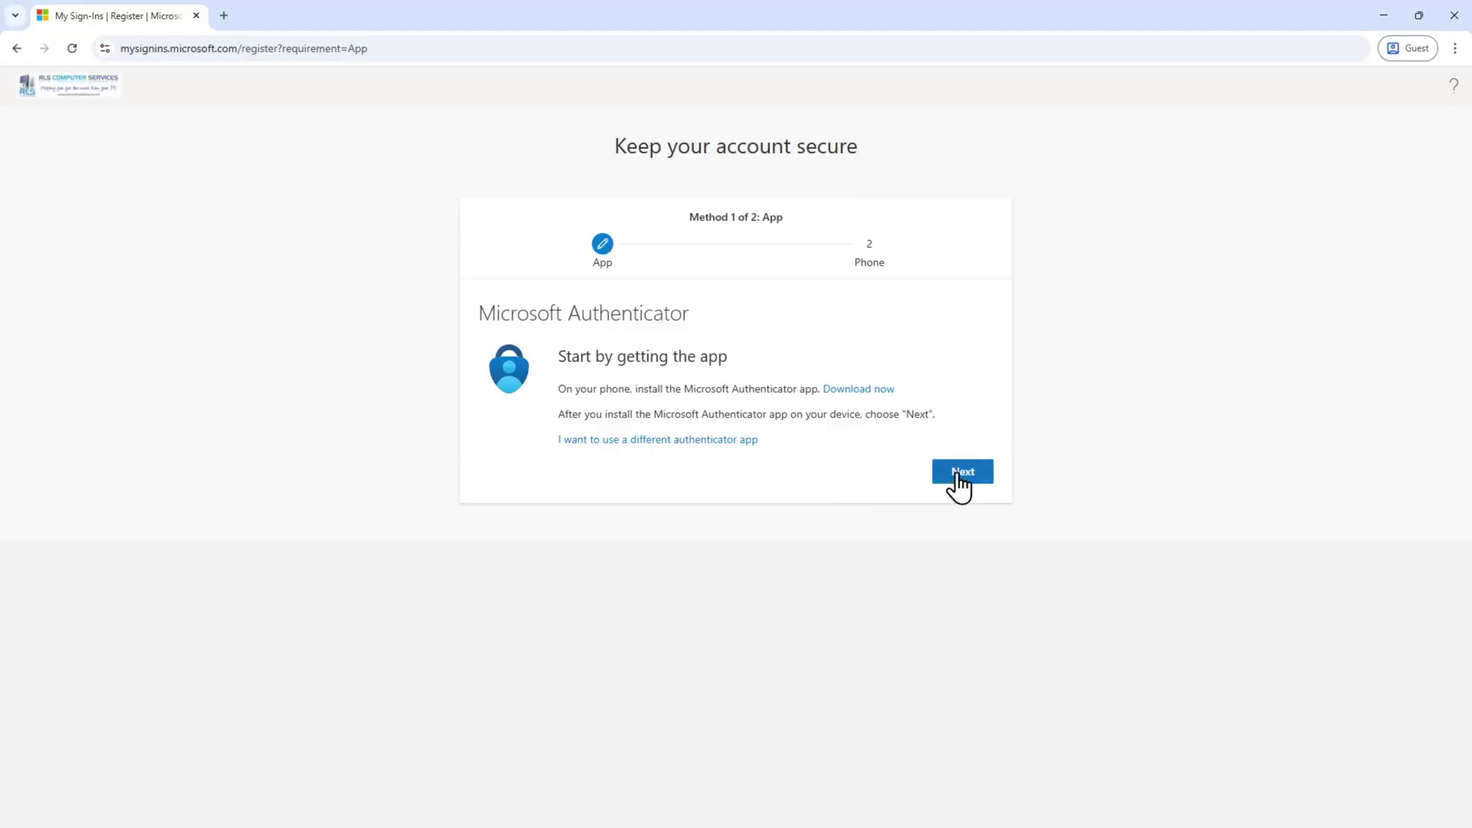
{"action": "left_click", "coordinate": [960, 473]}
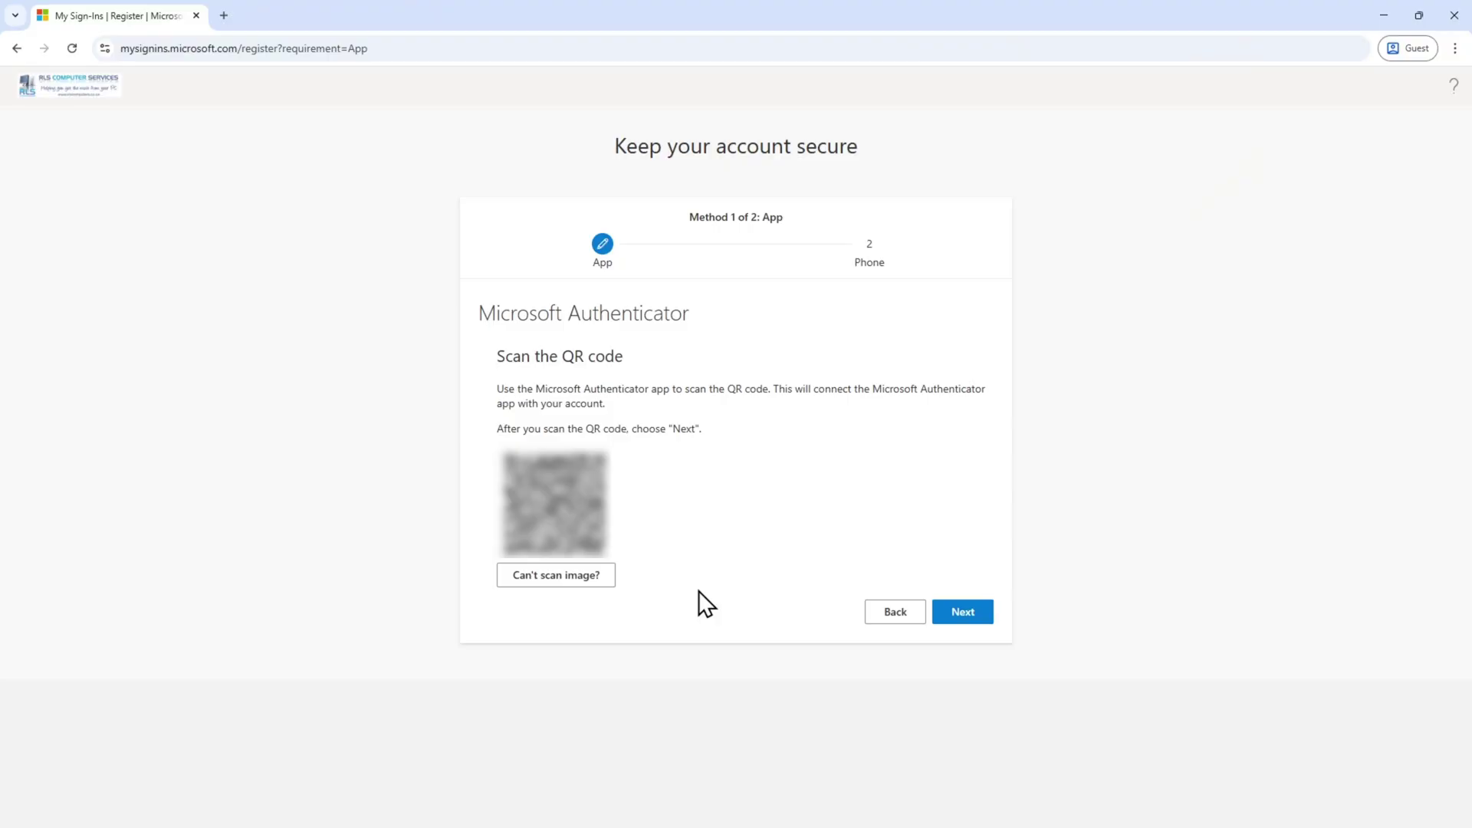
Confirm the QR code is scanned so the Authenticator test notification gets approved.
{"action": "left_click", "coordinate": [969, 611]}
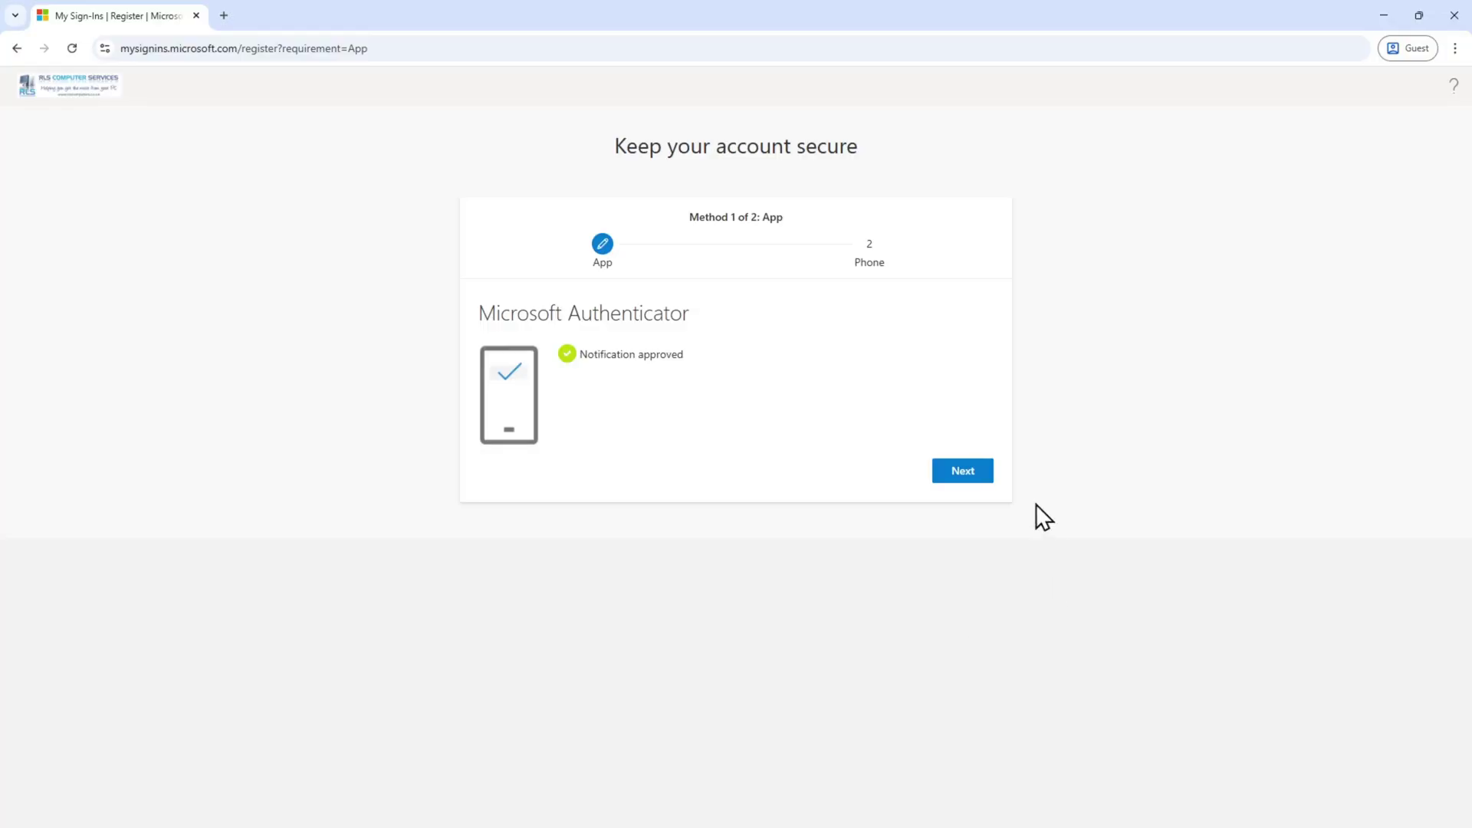
Advance to Method 2 (Phone) and choose United Kingdom (+44) as the country code.
{"action": "left_click", "coordinate": [971, 472]}
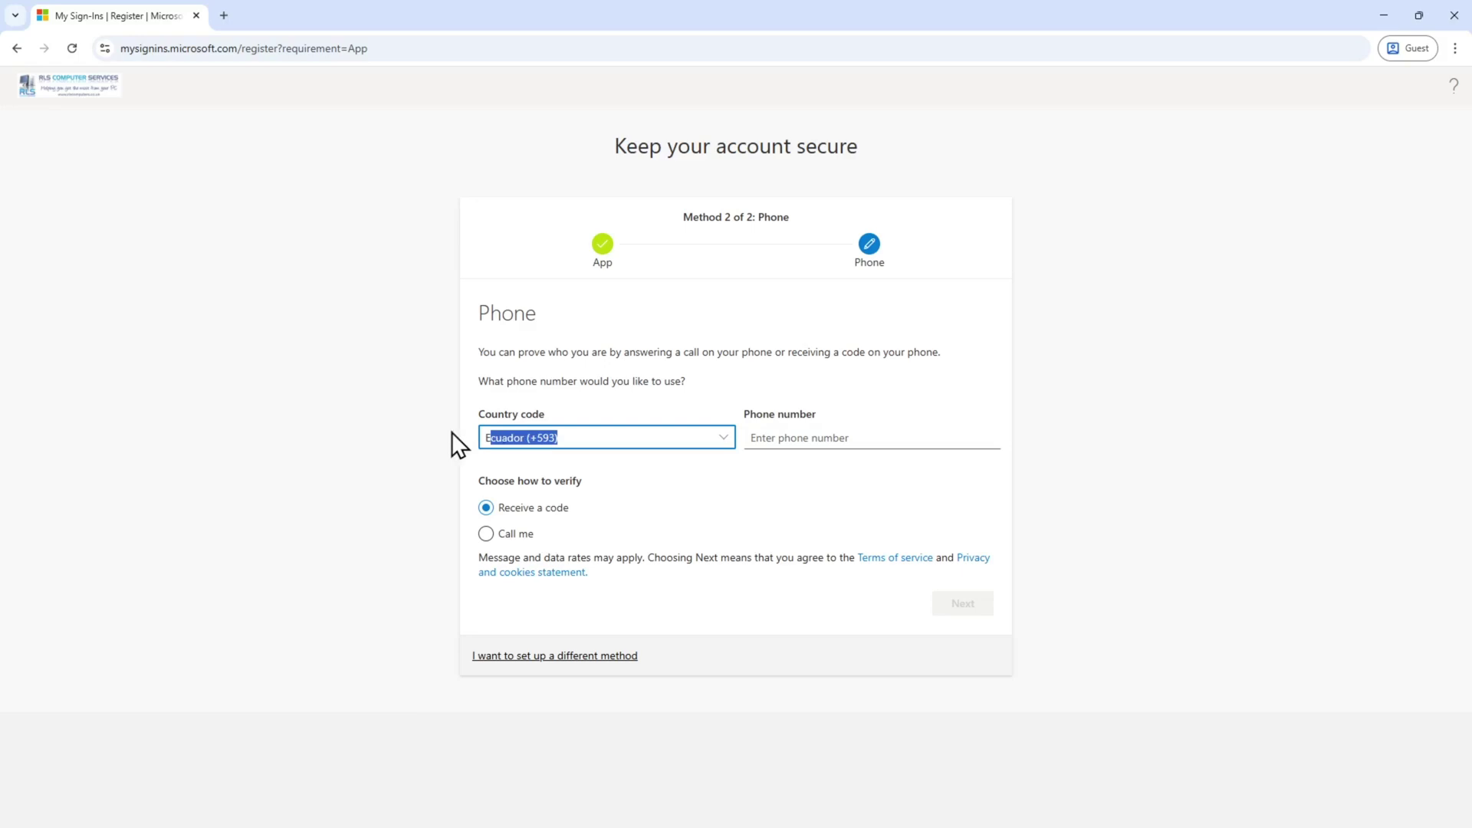
{"action": "left_click", "coordinate": [731, 442]}
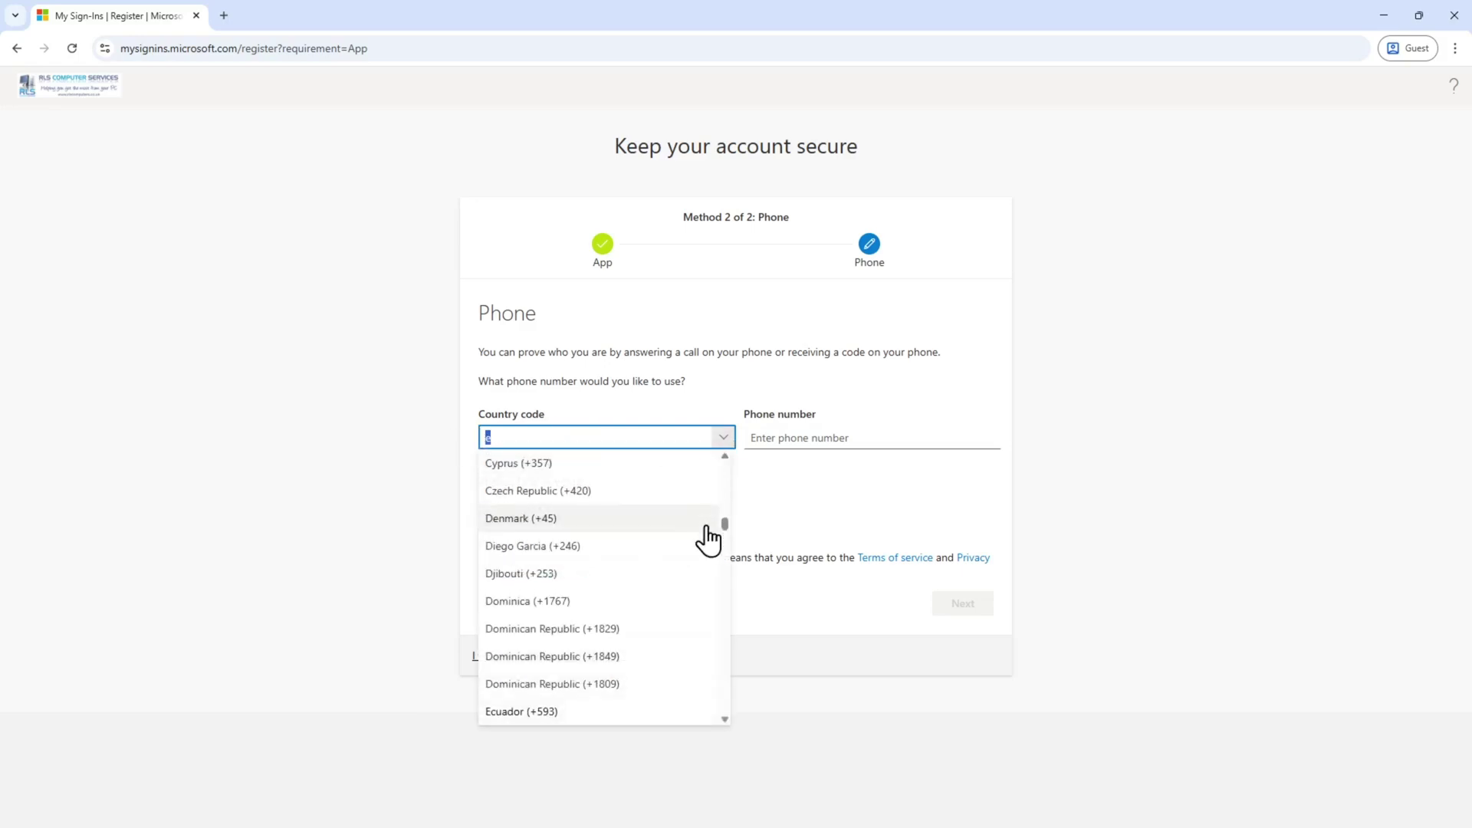
{"action": "left_click_drag", "start_coordinate": [725, 531], "coordinate": [703, 700]}
{"action": "left_click", "coordinate": [591, 567]}
{"action": "left_click", "coordinate": [845, 435]}
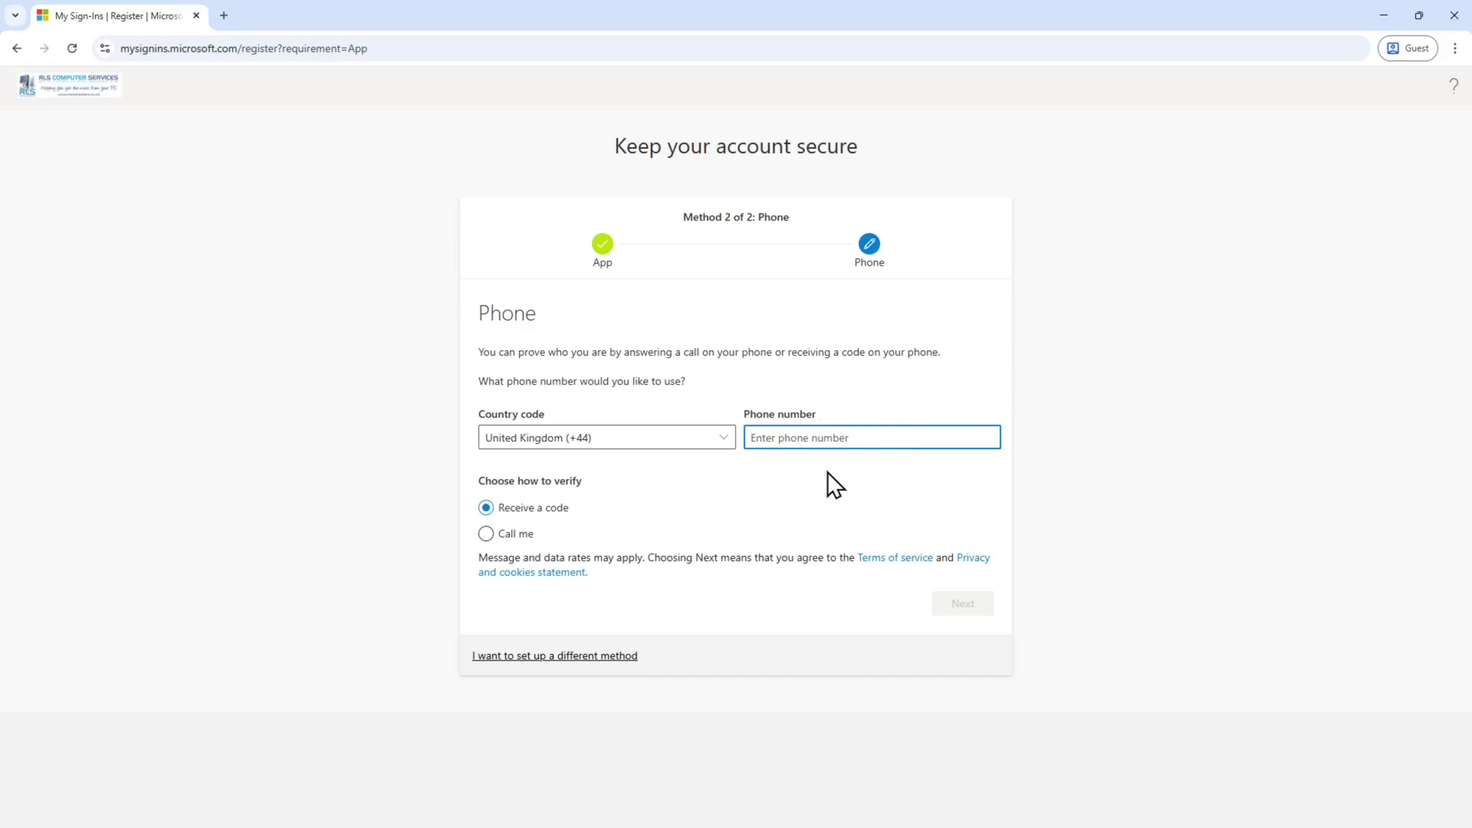
Switch Method 2 to Email, paste the address, and submit the emailed verification code.
{"action": "left_click", "coordinate": [527, 657]}
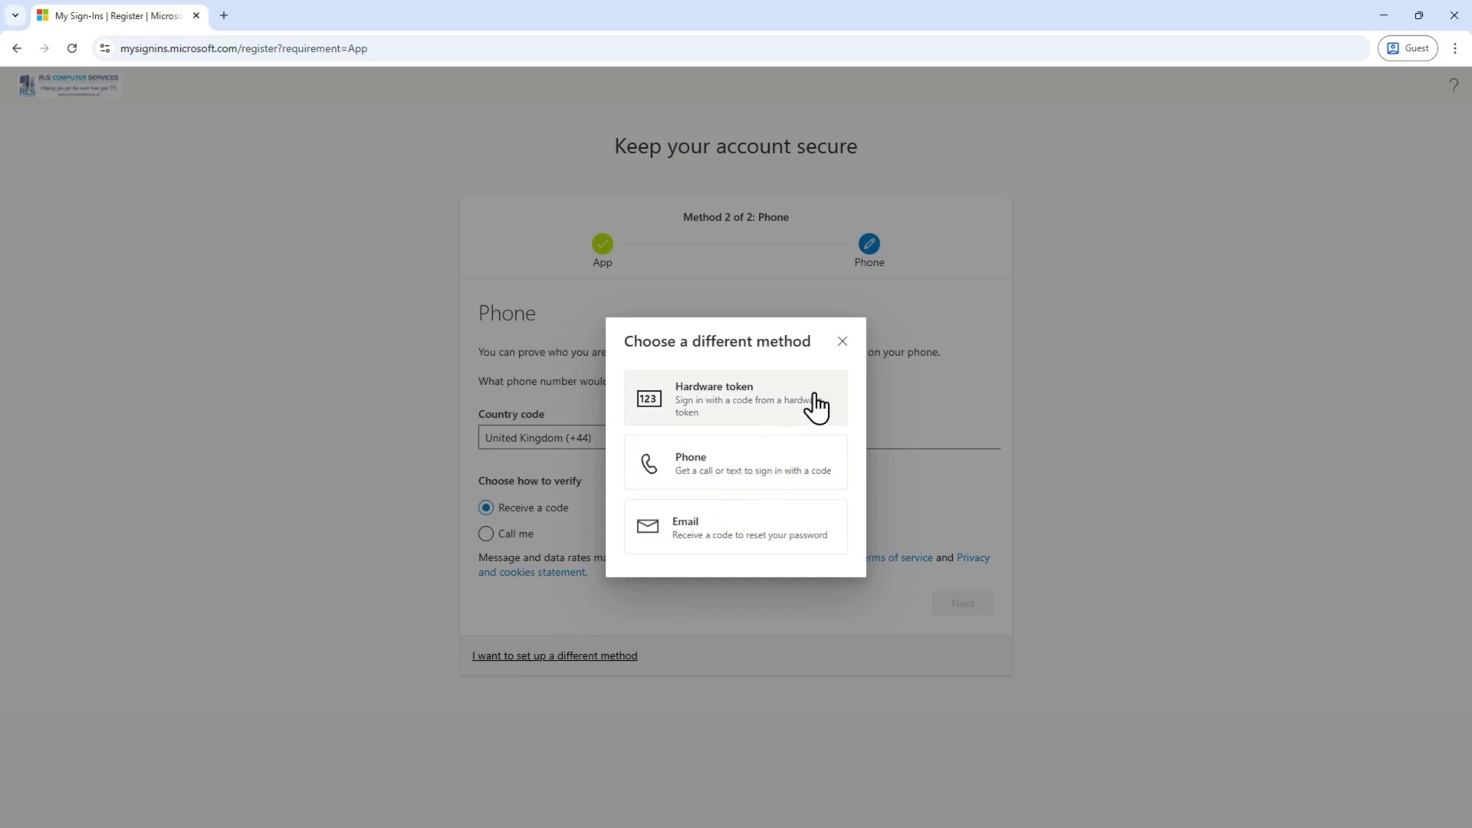
{"action": "left_click", "coordinate": [732, 537]}
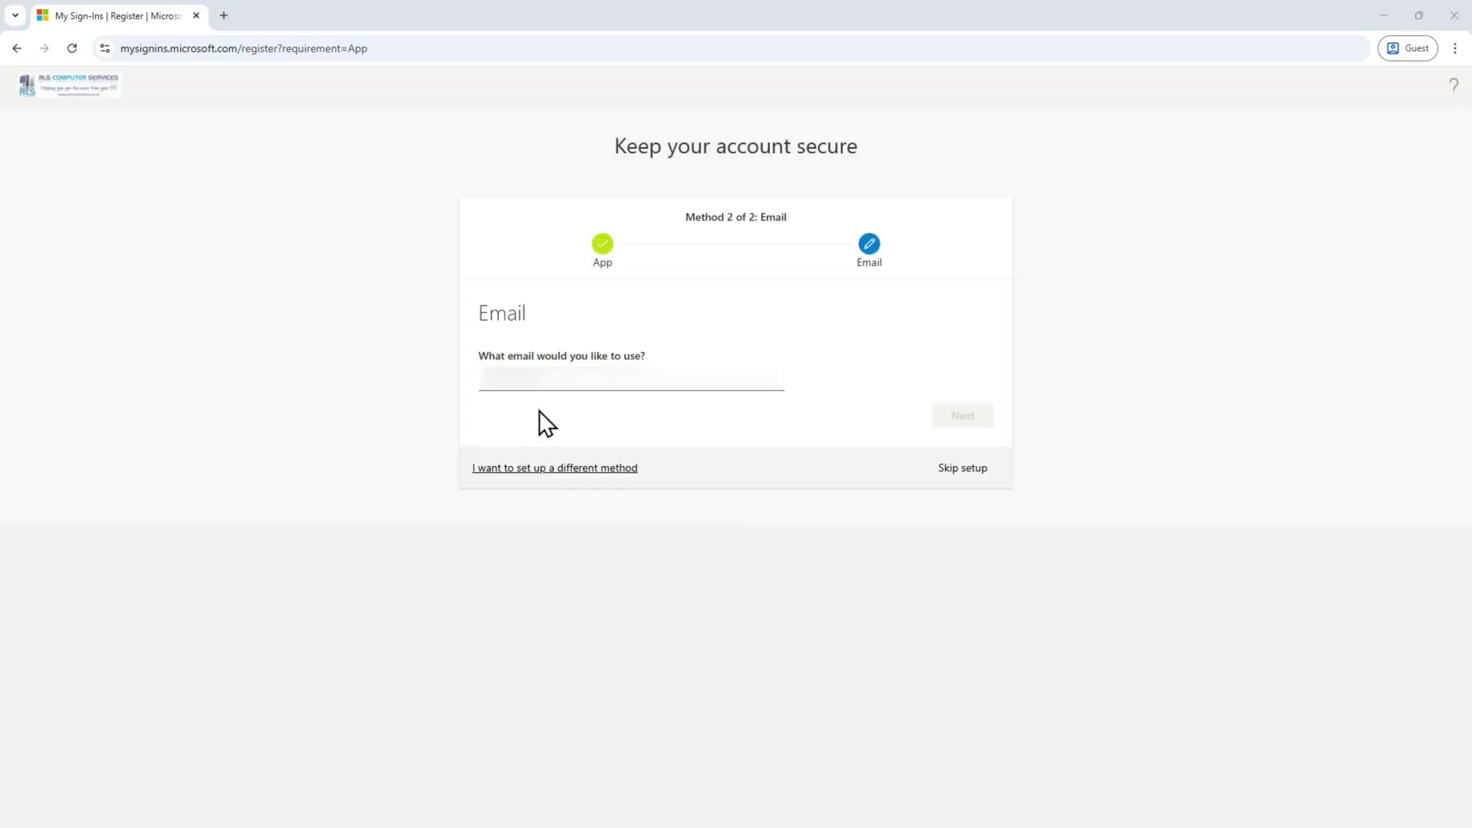
{"action": "left_click", "coordinate": [537, 378]}
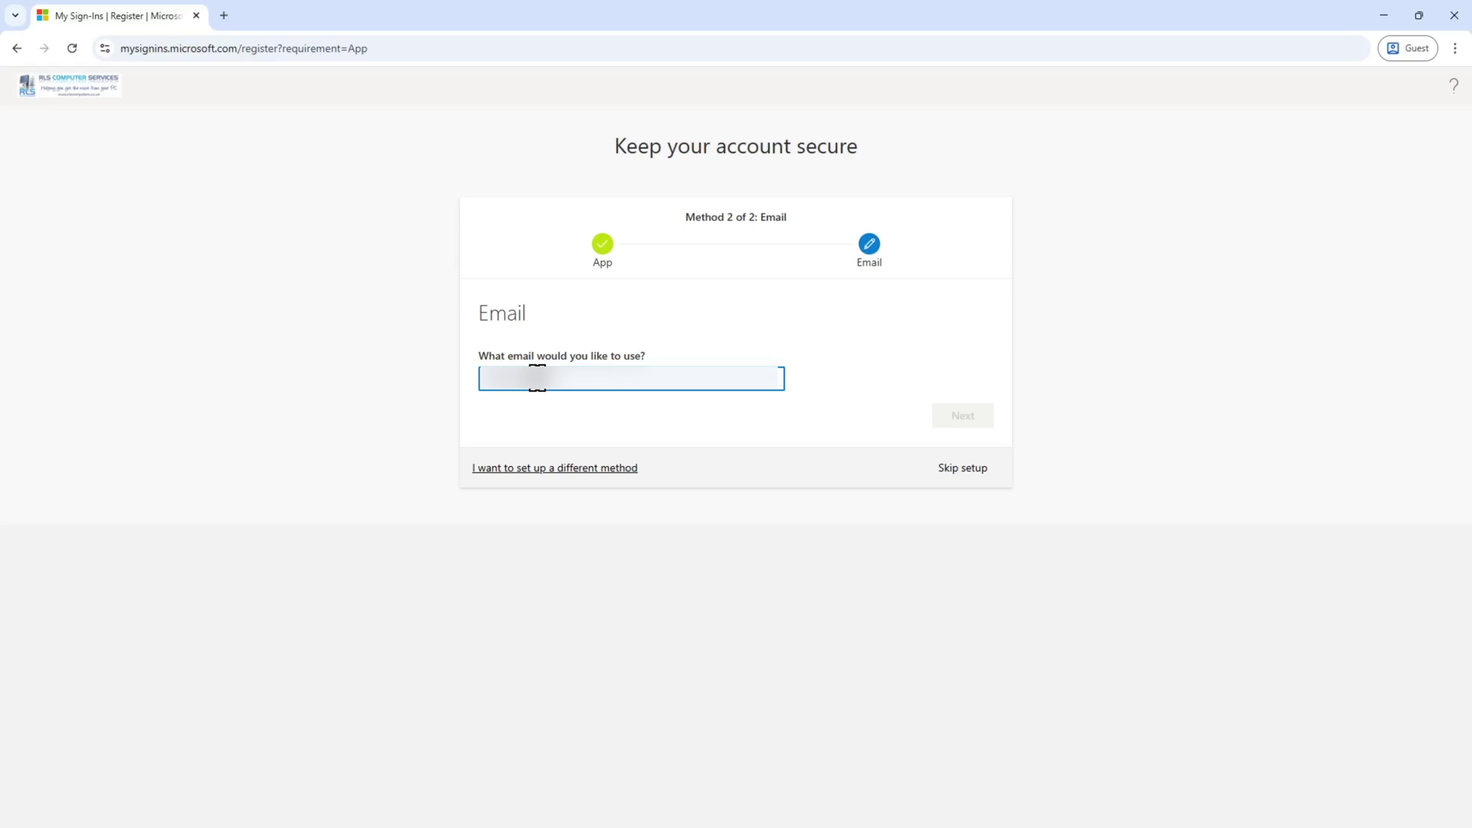
{"action": "key", "text": "ctrl+v"}
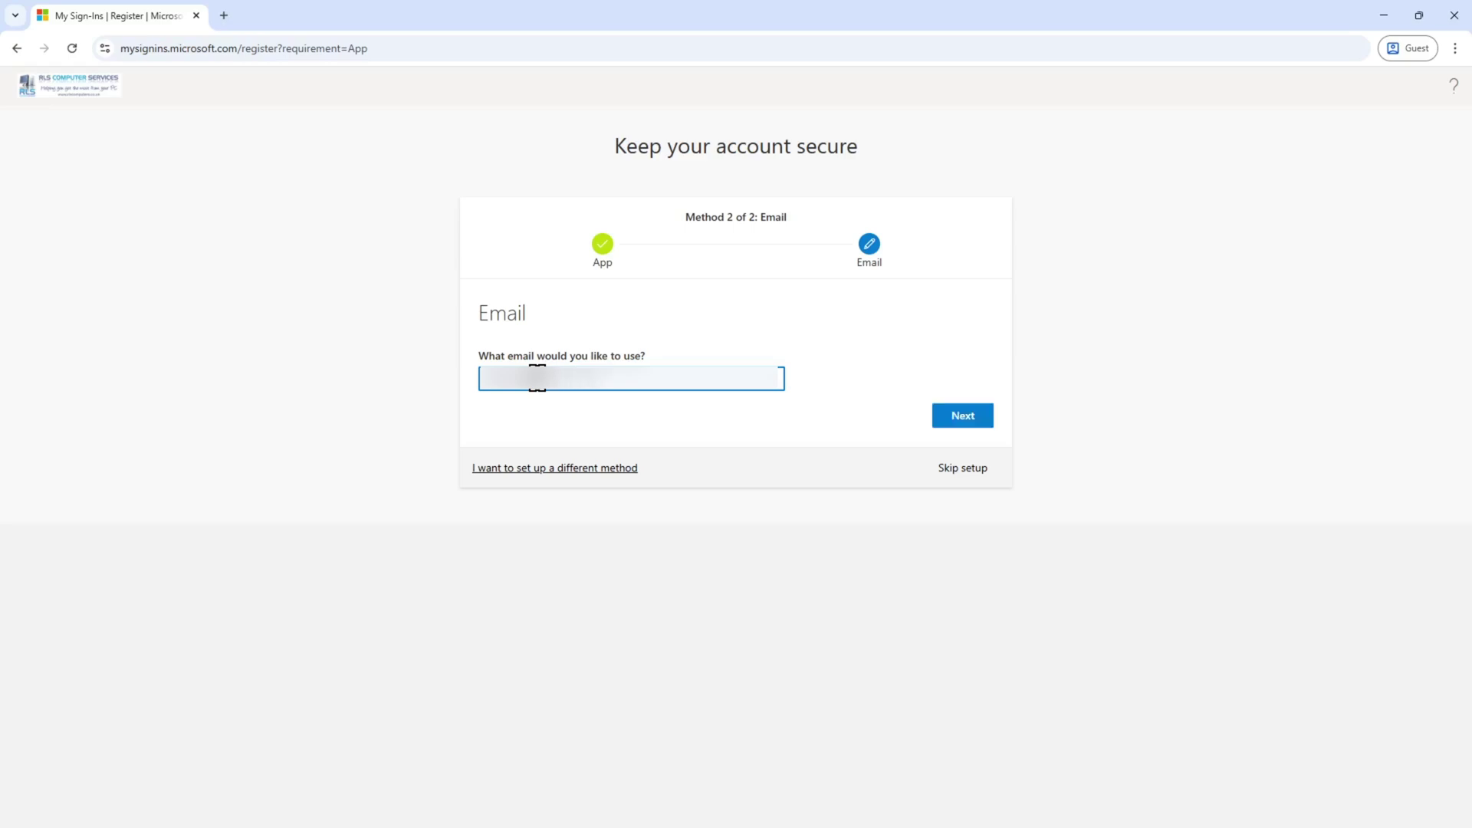
{"action": "left_click", "coordinate": [980, 422]}
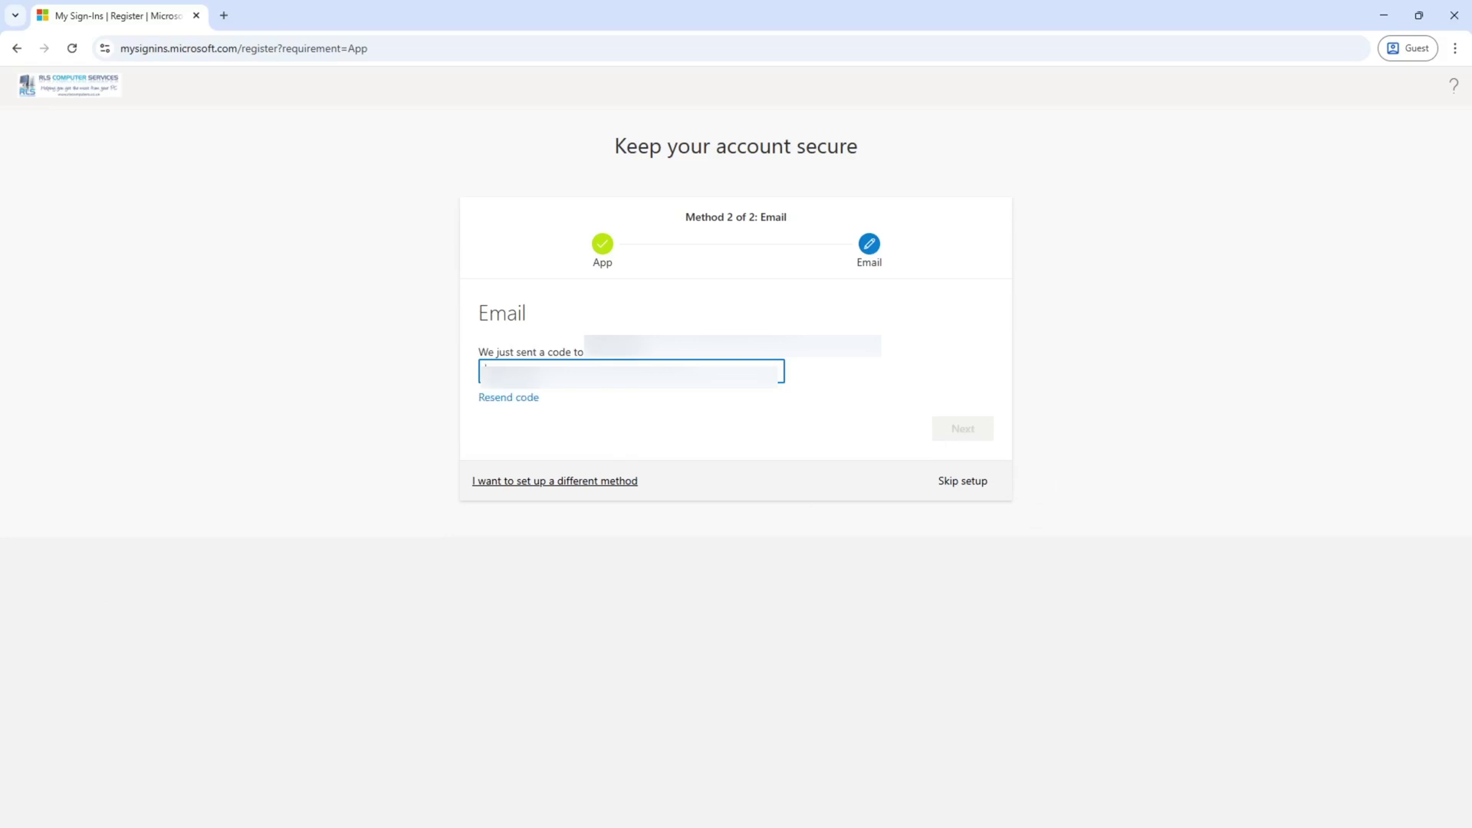
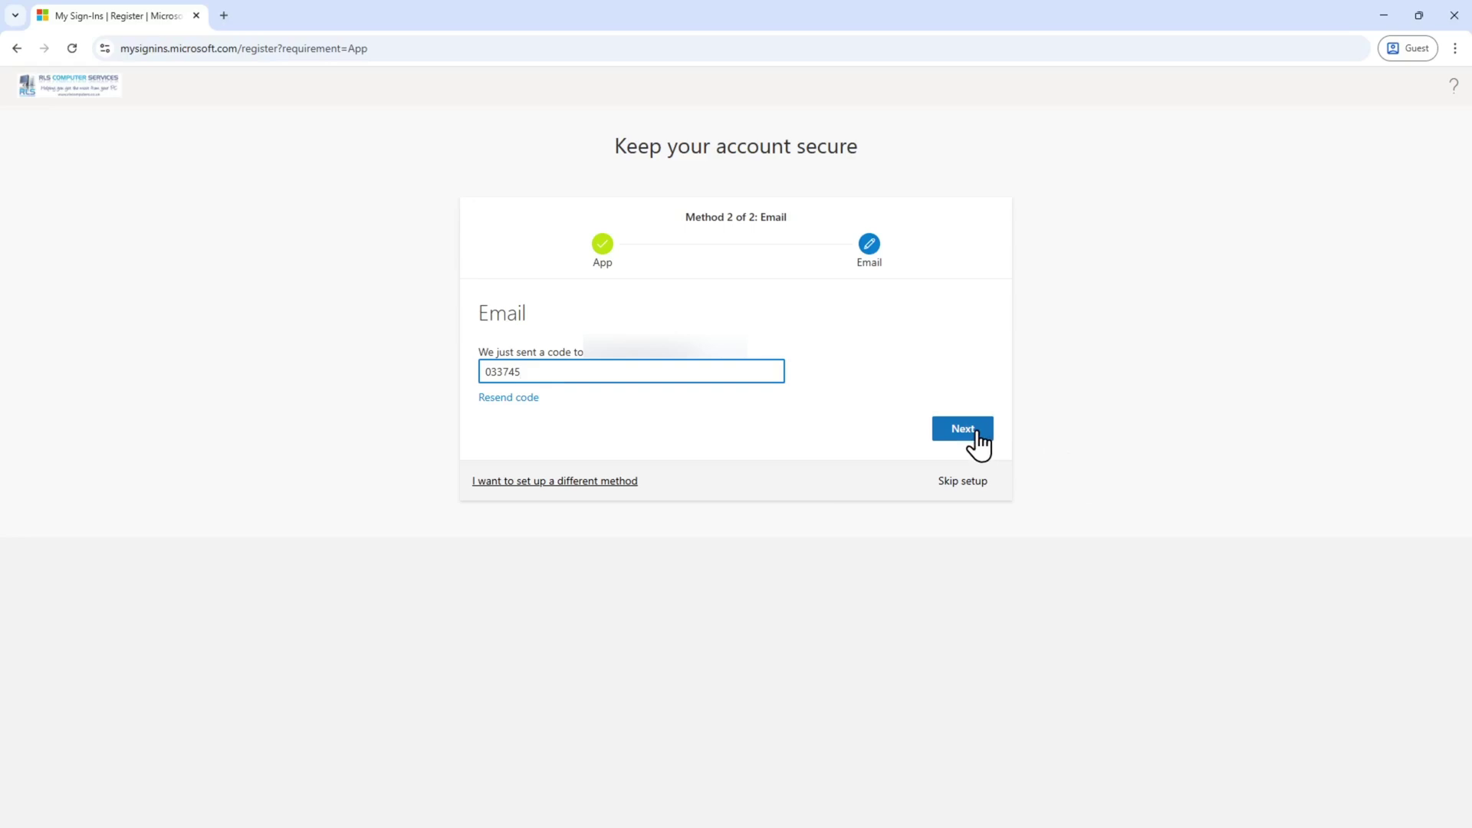
{"action": "left_click", "coordinate": [978, 433]}
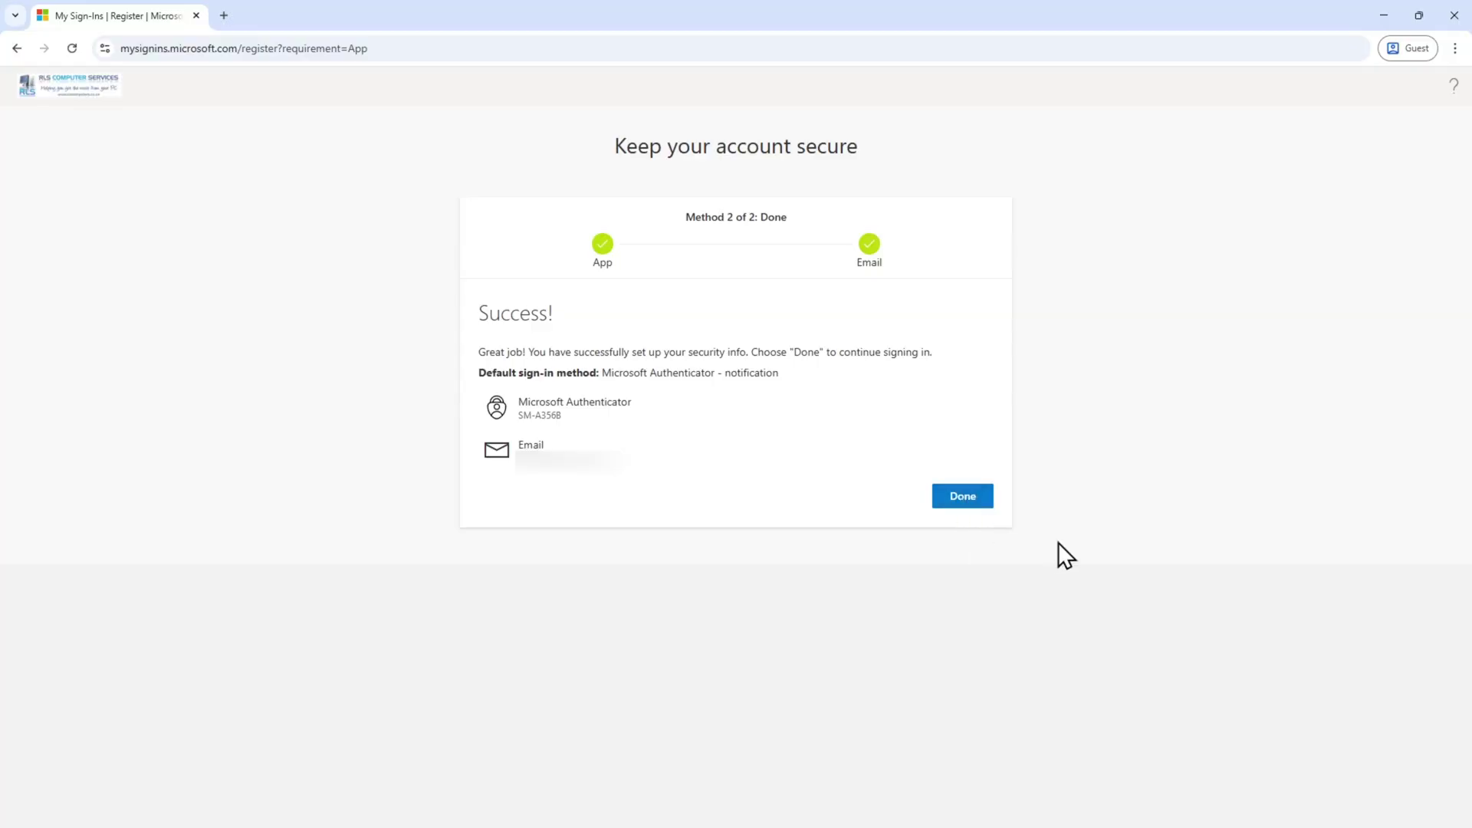
Confirm the success page to complete registration and load Microsoft 365 Copilot.
{"action": "key", "text": "Return"}
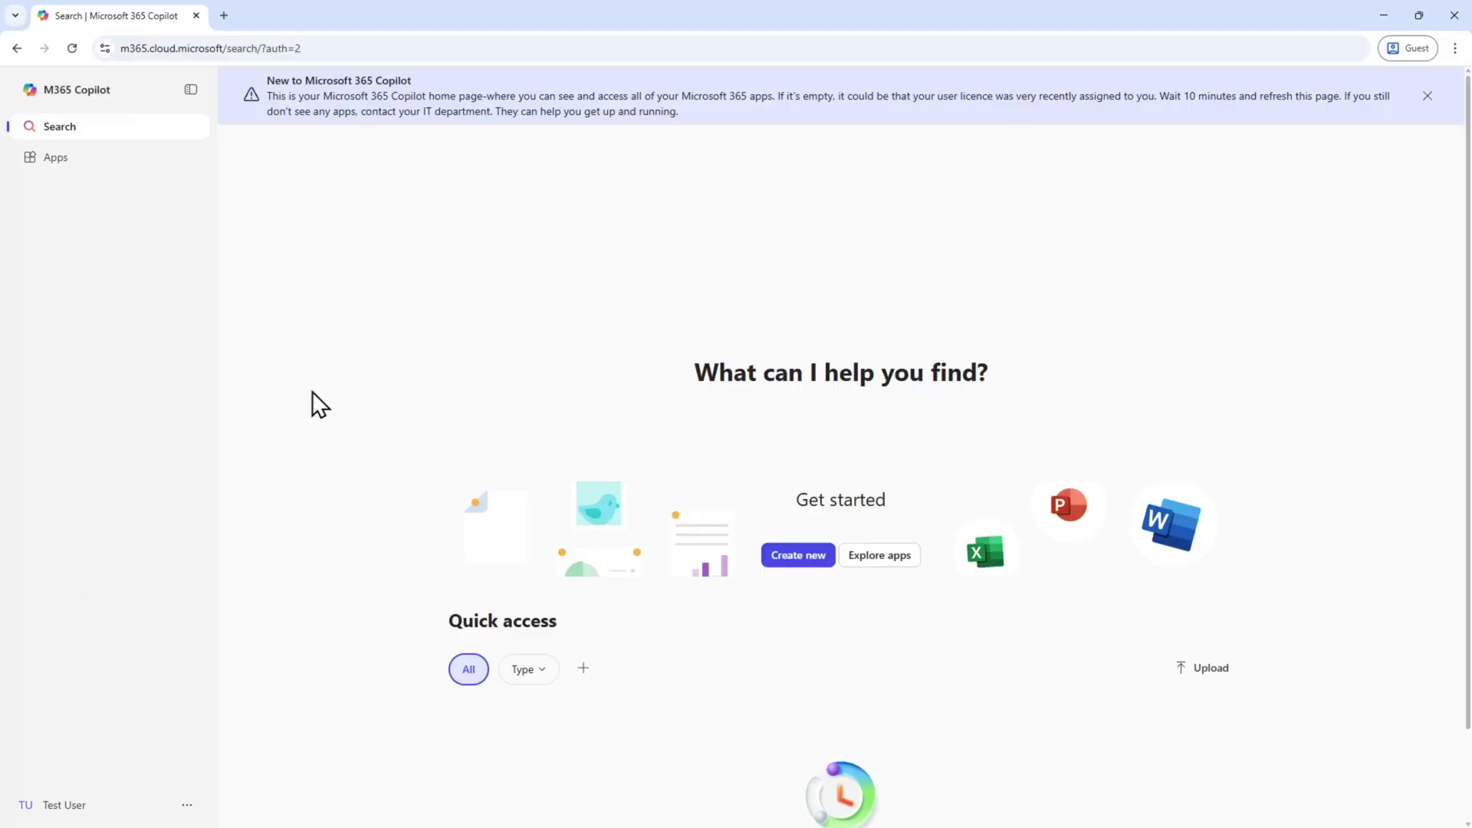
Reach Security info through the account menu, cancelling the Change password dialog.
{"action": "left_click", "coordinate": [40, 805]}
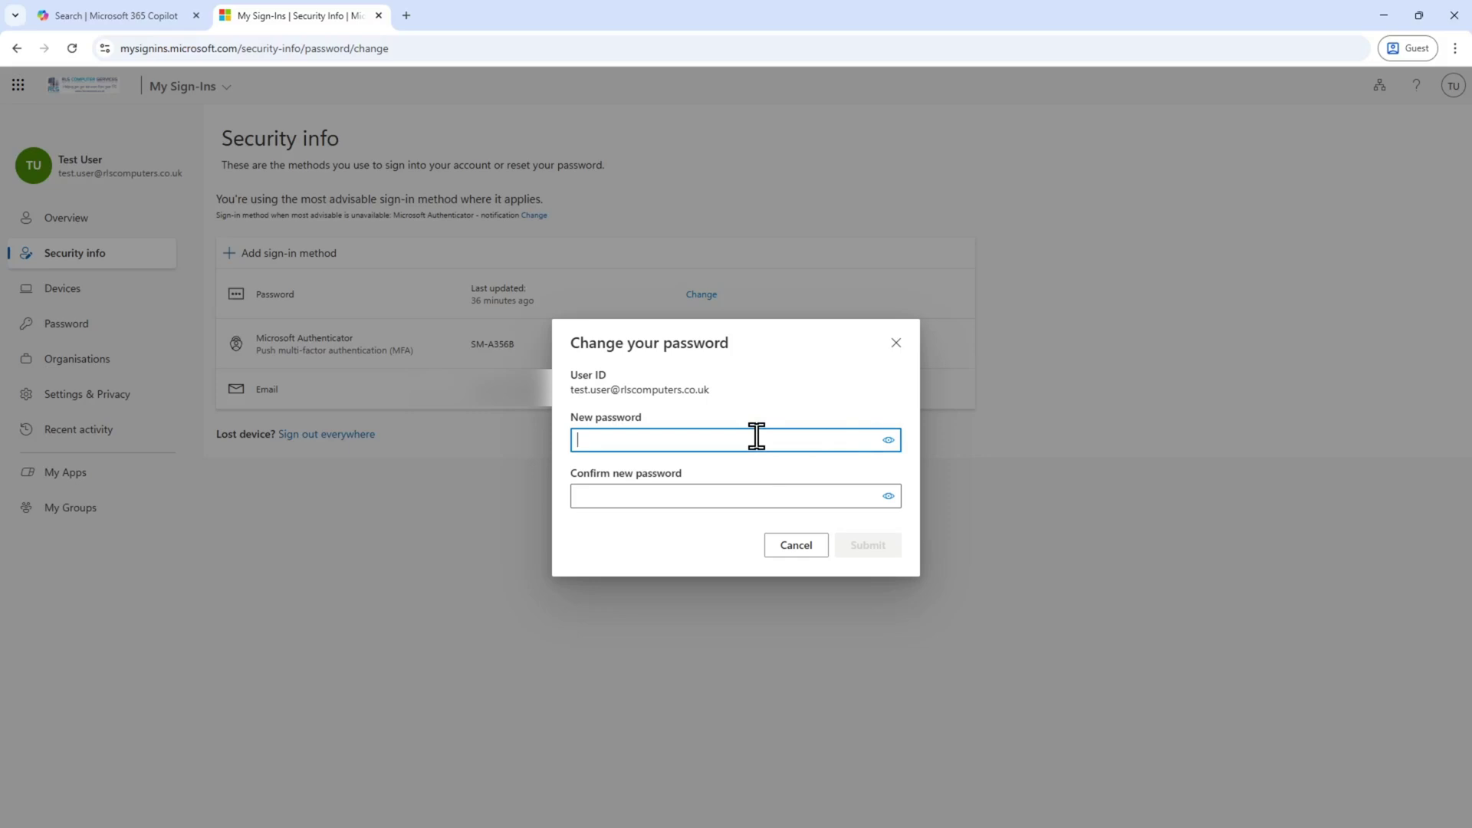
{"action": "left_click", "coordinate": [797, 546]}
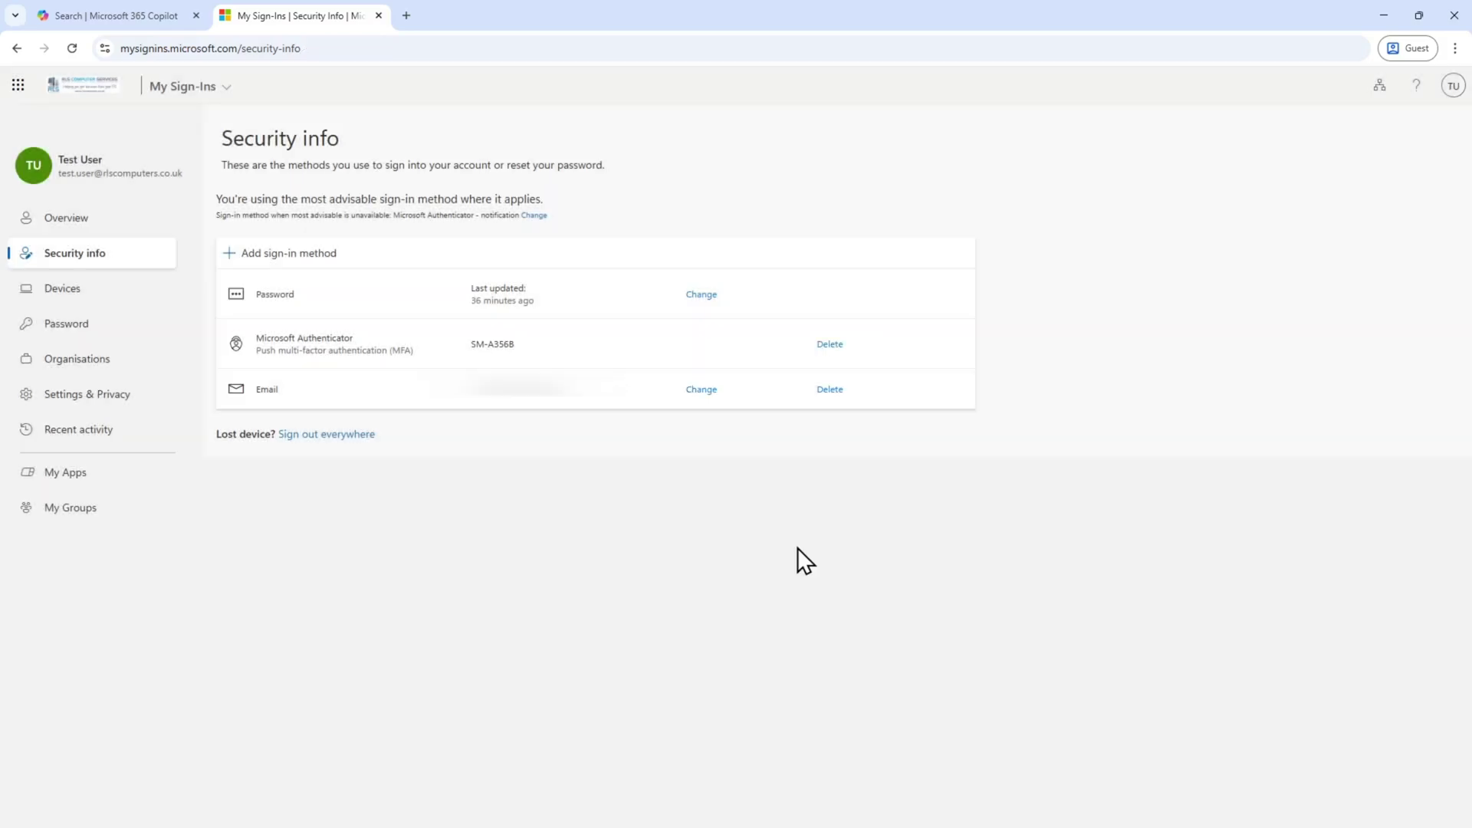